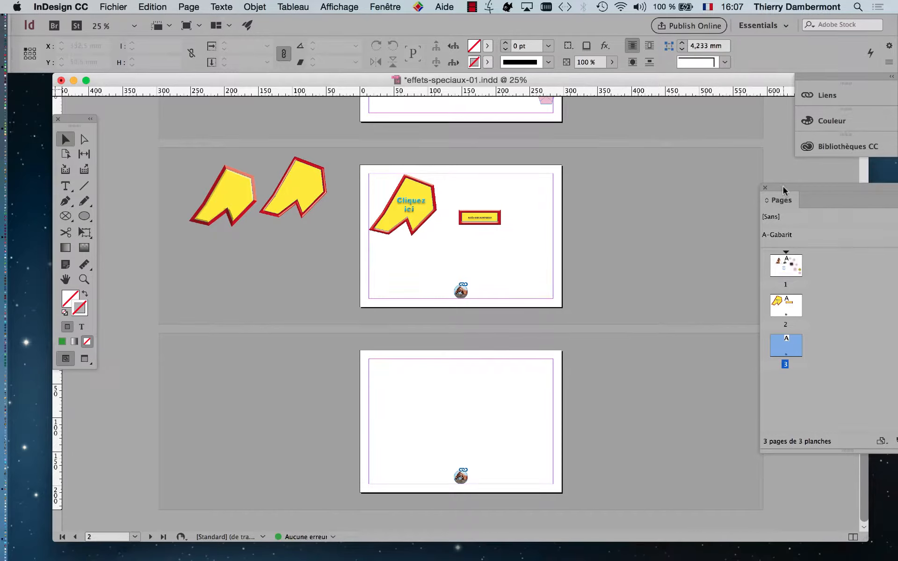
Step: Float the Pages panel and delete the small horse badge from page 2
left_click_drag(782, 187, 627, 162)
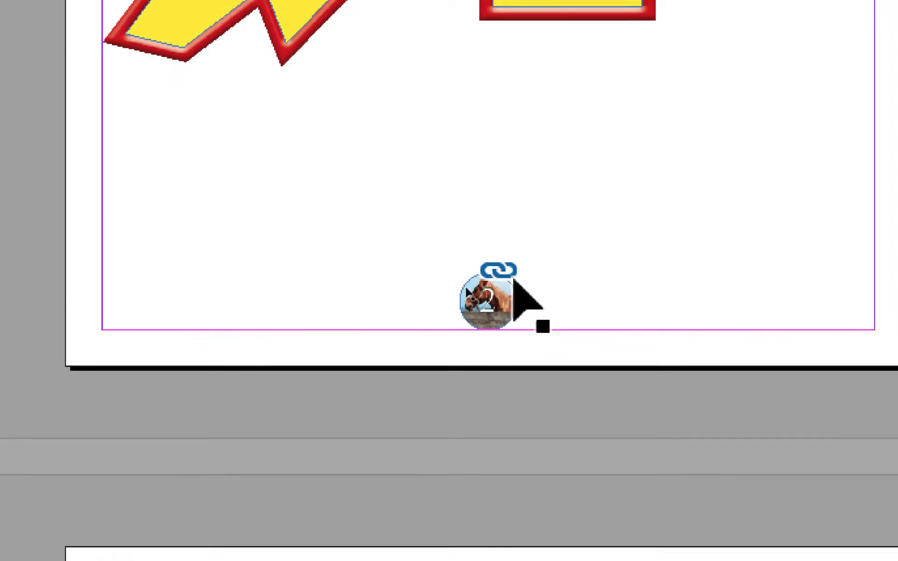
left_click(505, 297)
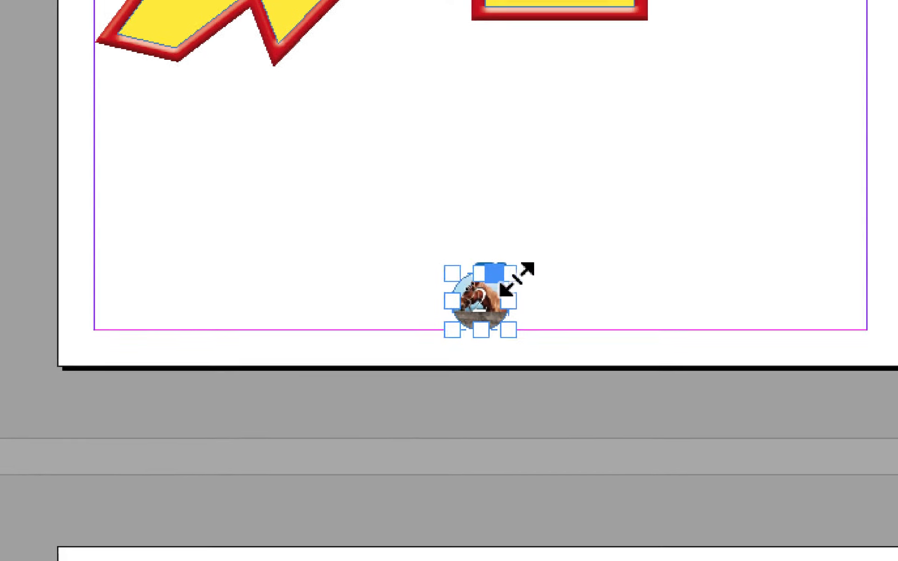
key("Delete")
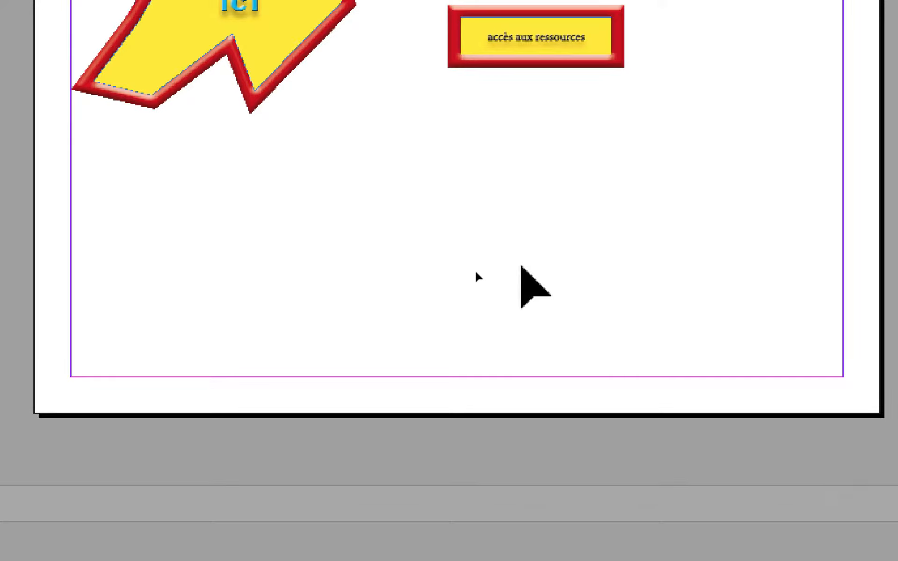
Step: Zoom in, bring page 3 into view and select its horse badge numbered 3
scroll(487, 467, "up", 2)
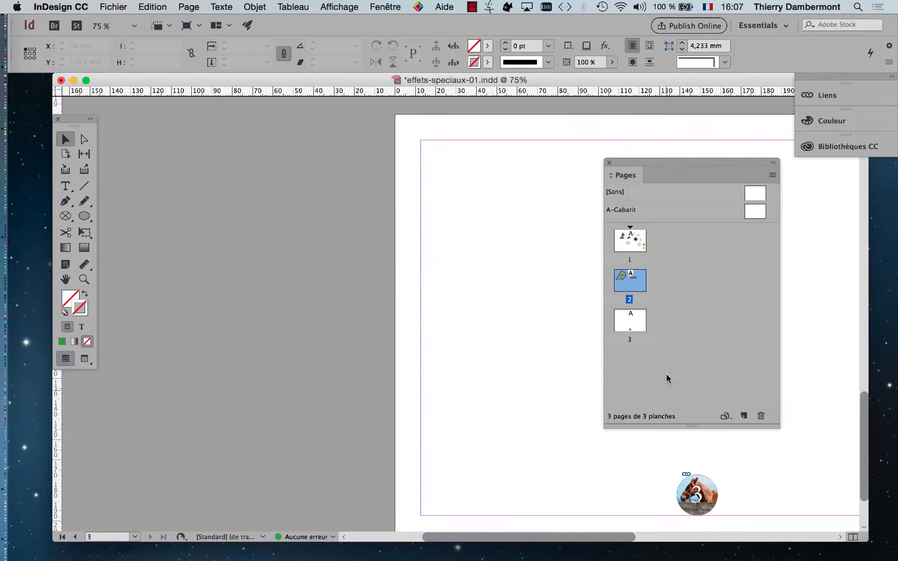
left_click(640, 323)
double_click(639, 322)
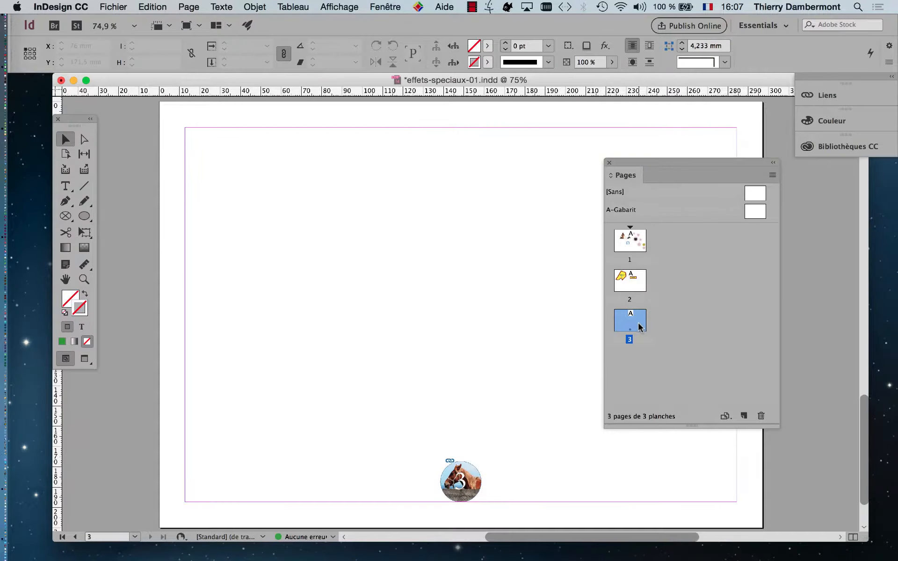
left_click(463, 490)
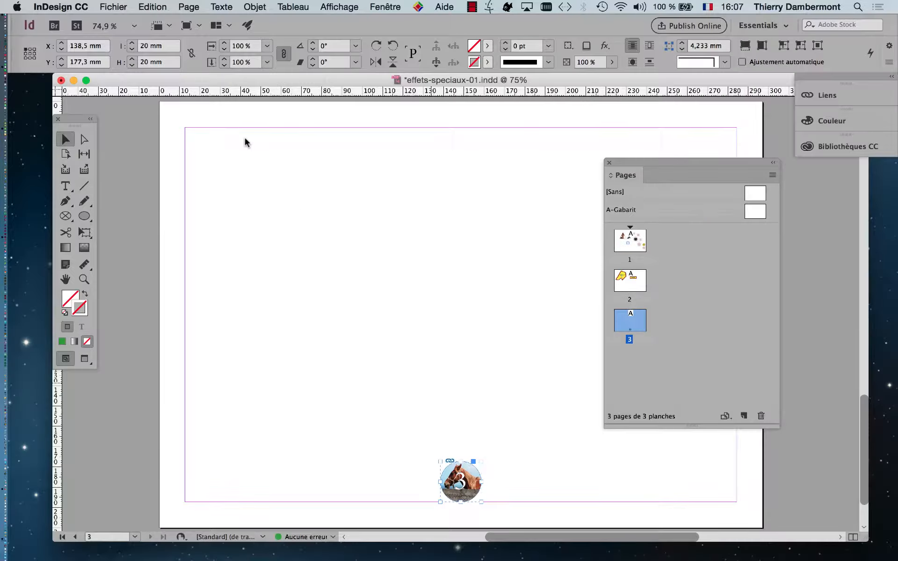
Step: Save the document under the new name effets-speciaux-02.indd
left_click(115, 6)
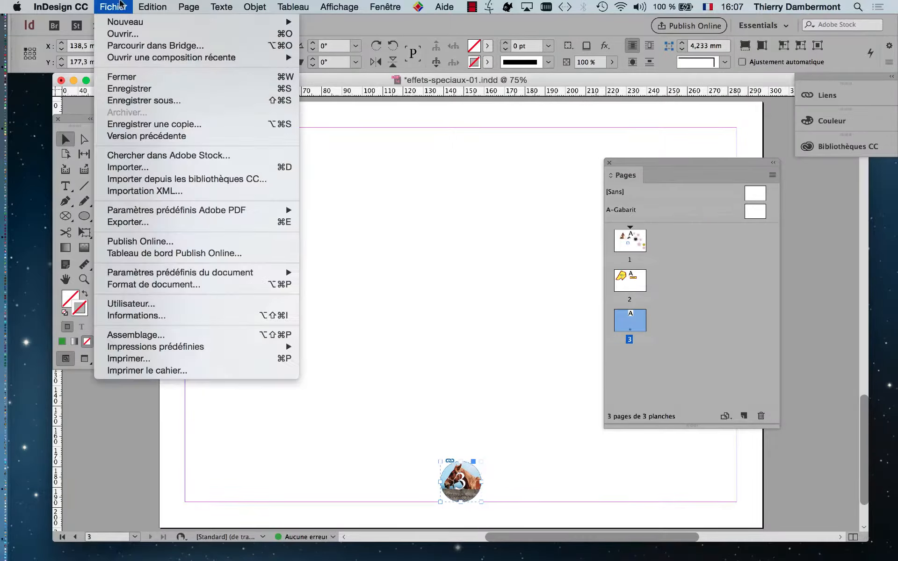
left_click(150, 100)
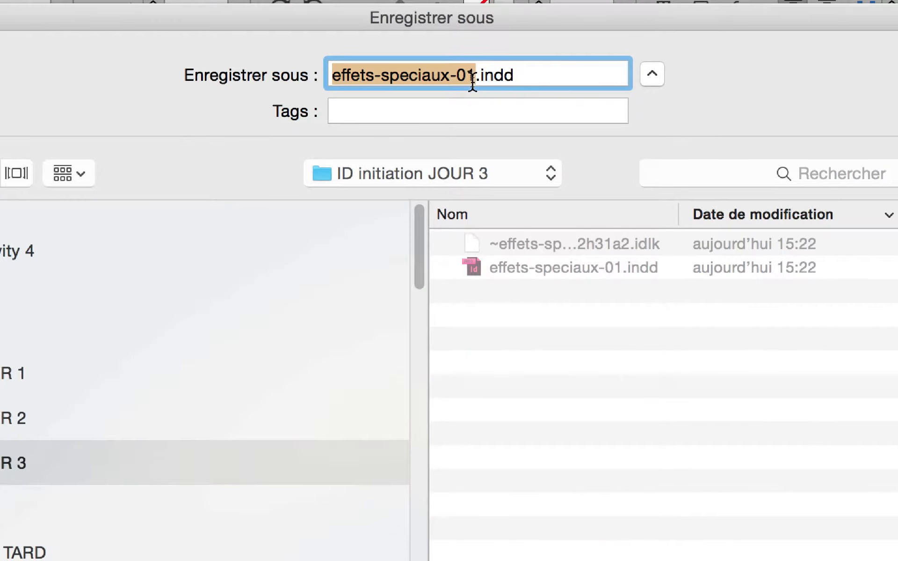
left_click(473, 79)
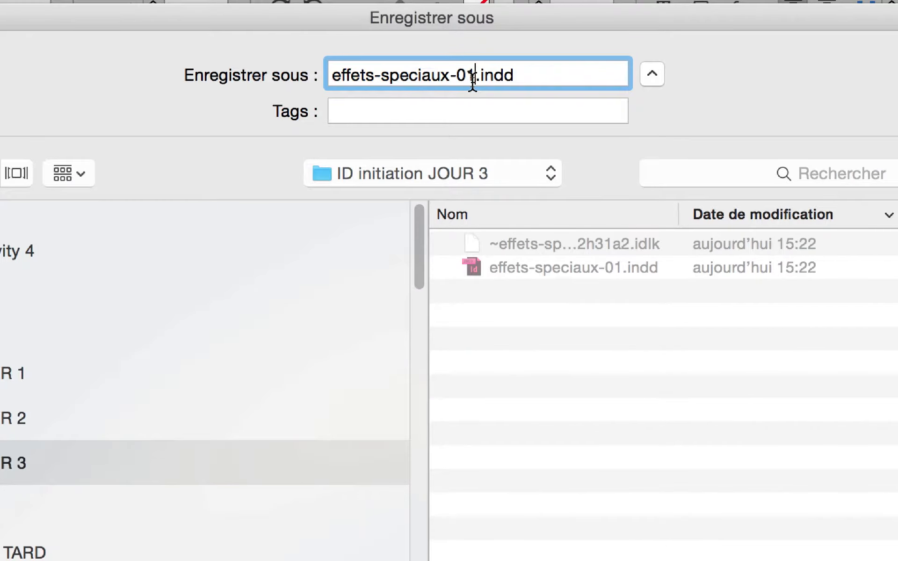
key("BackSpace")
type("2")
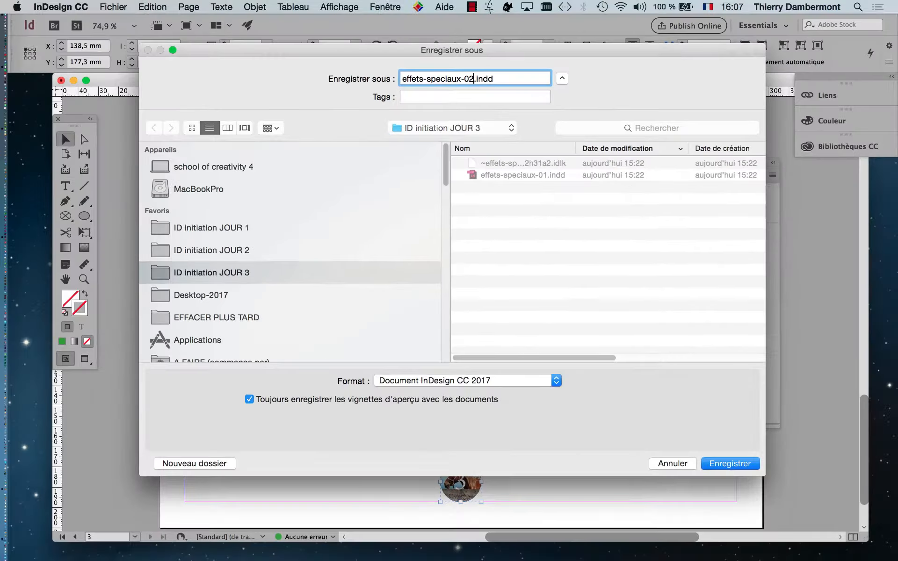
left_click(744, 463)
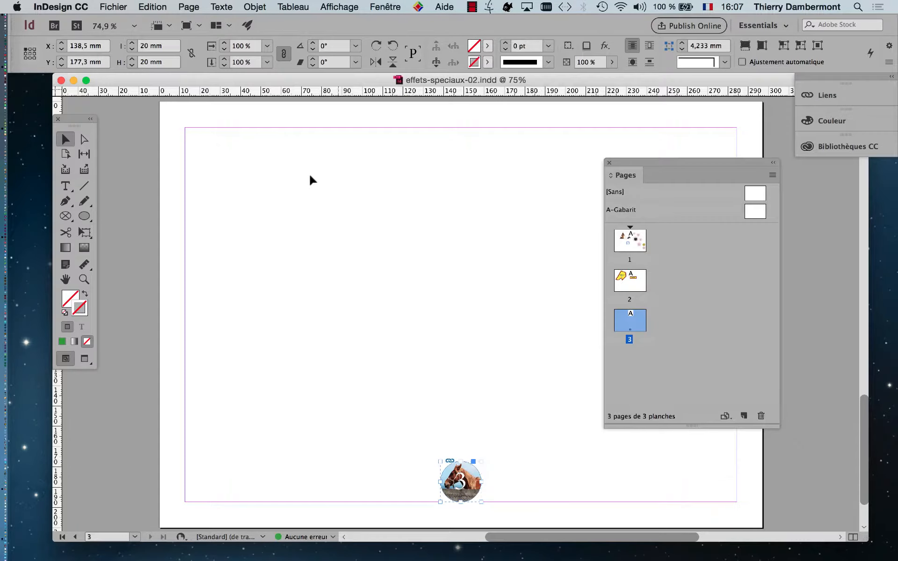
Step: Save the document again as effets-speciaux-03.indd
left_click(113, 6)
left_click(135, 100)
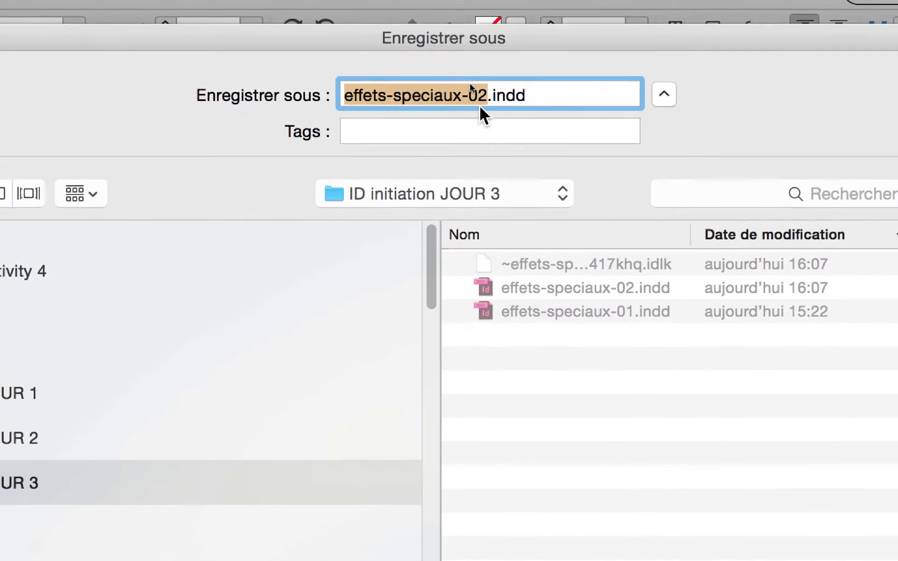
left_click(482, 107)
key("BackSpace")
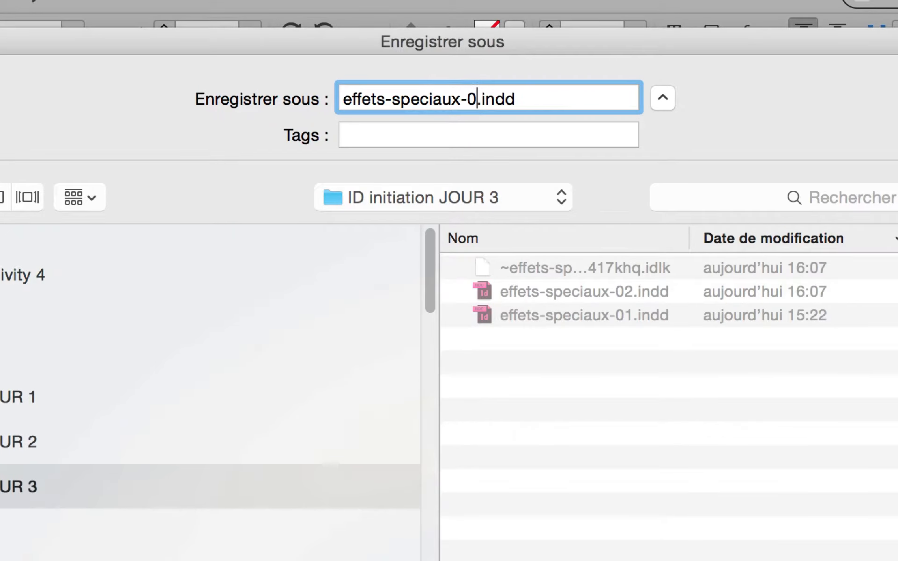
type("3")
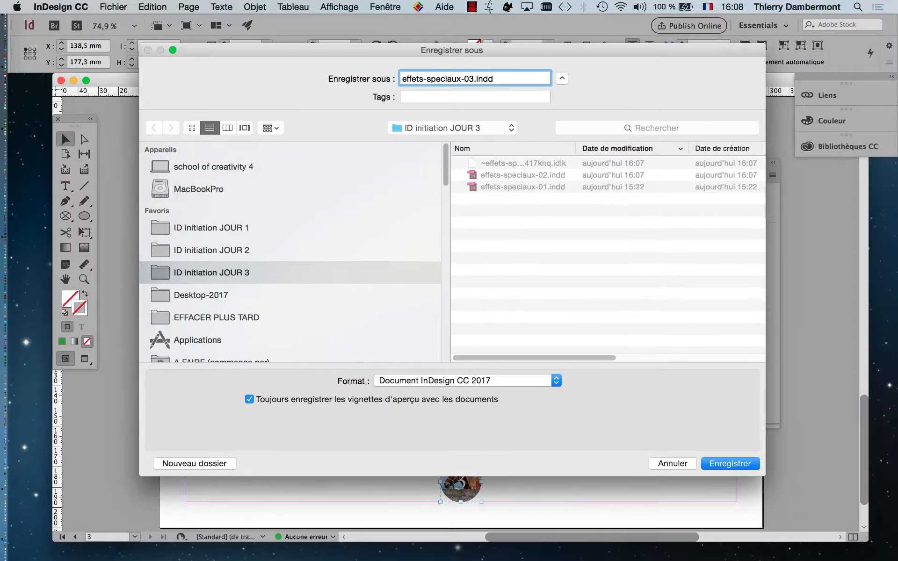
key("Return")
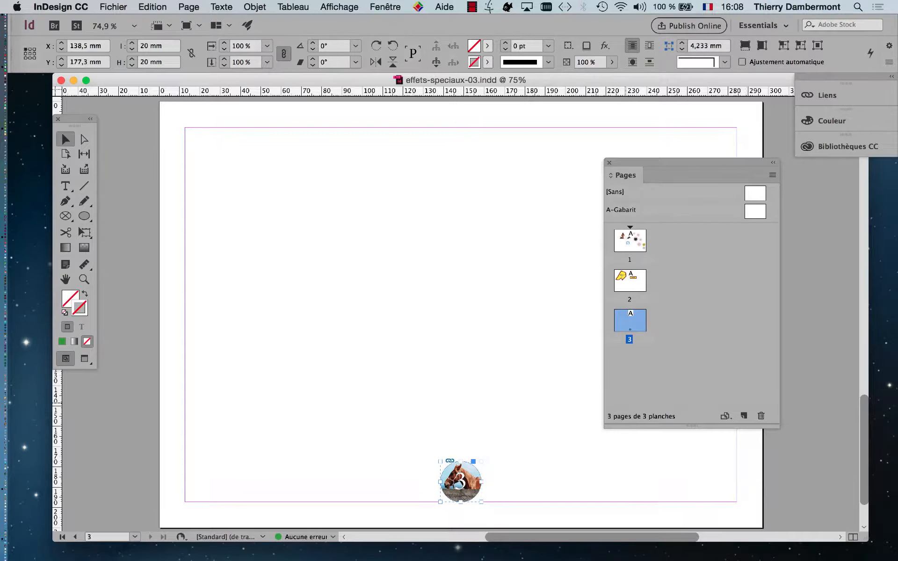
Step: Return to page 3 and delete its horse circle badge
key("shift+Page_Up")
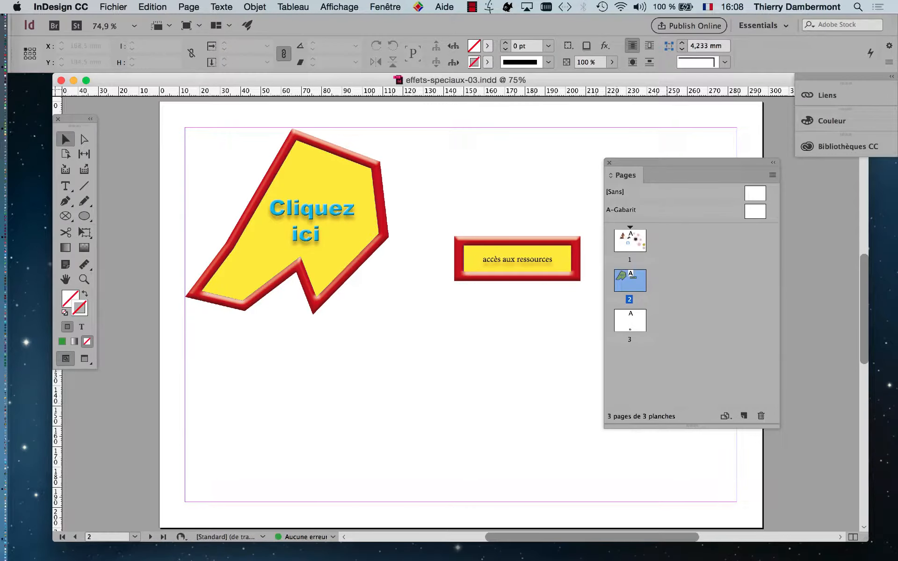
key("shift+Page_Down")
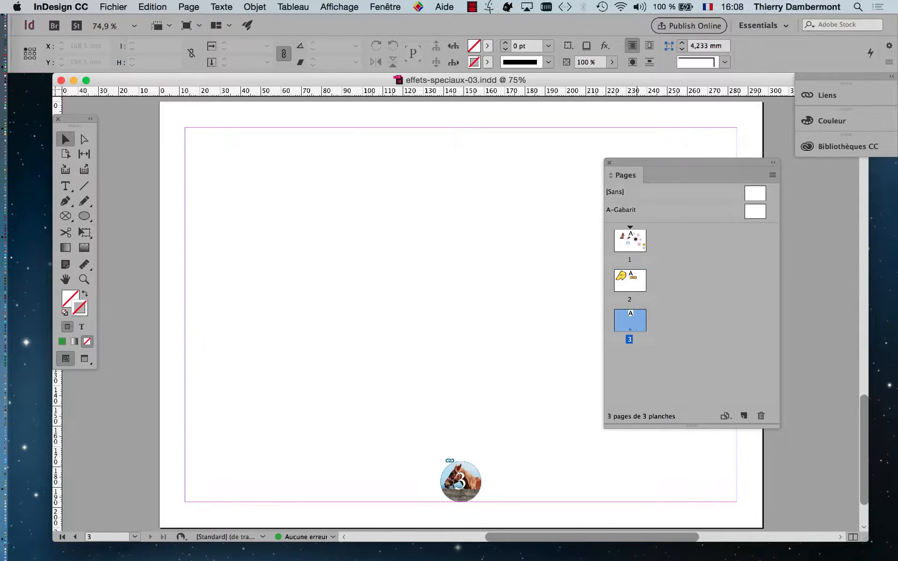
left_click(463, 491)
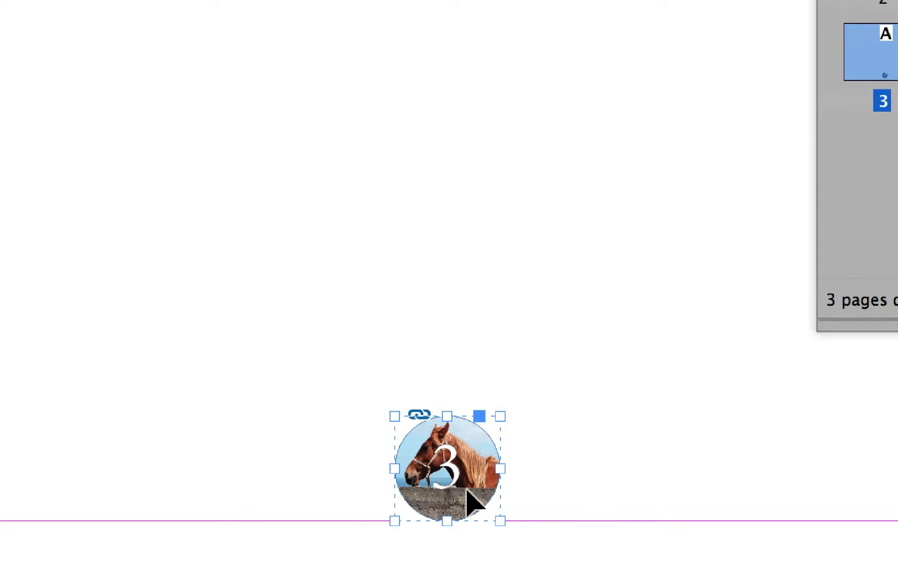
key("Delete")
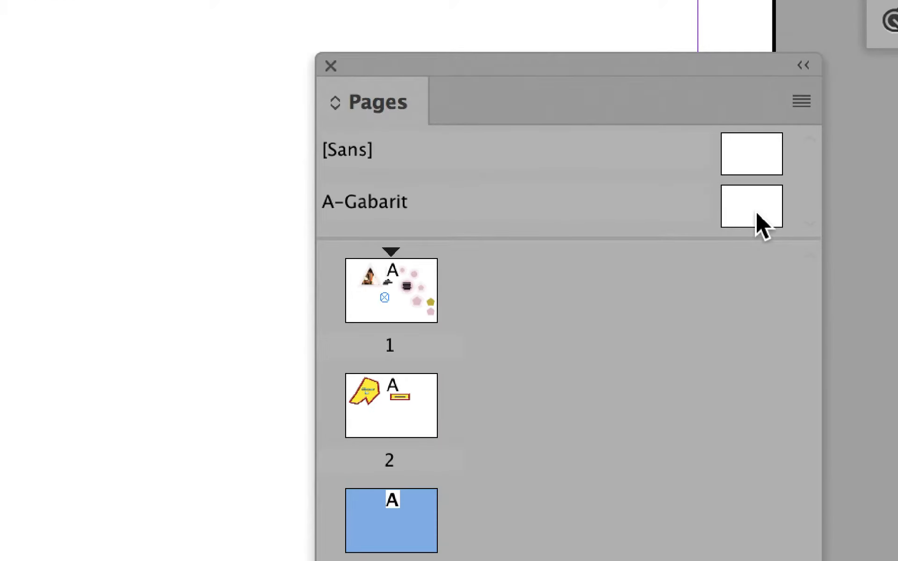
Step: Open the A-Gabarit master and resize the document window to show more of it
left_click(756, 210)
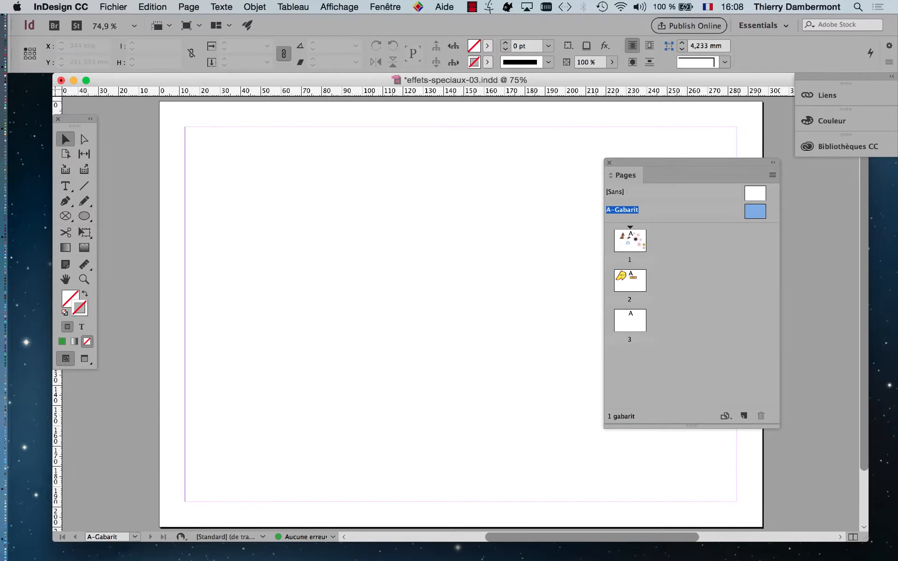
left_click_drag(867, 541, 875, 473)
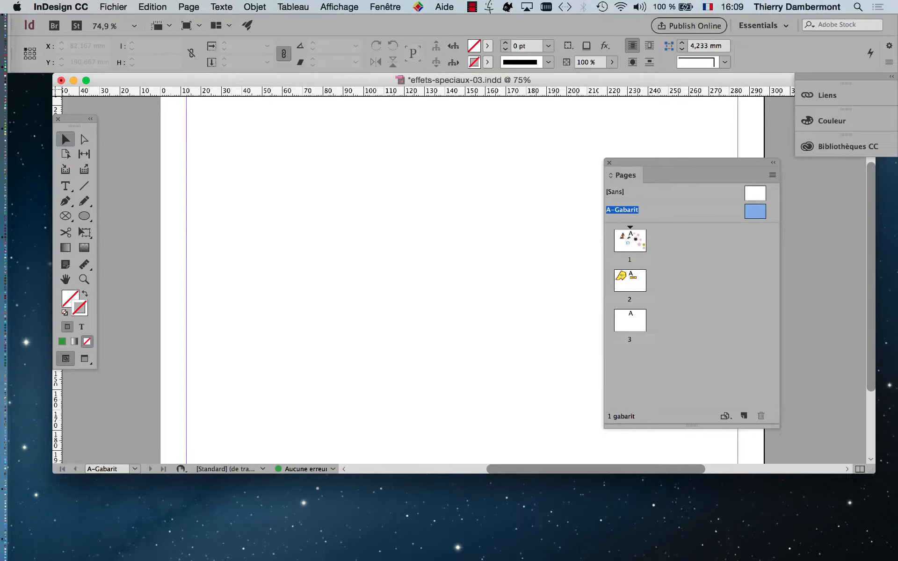
left_click_drag(874, 472, 881, 540)
Step: Paste the horse badge in place on A-Gabarit, zoom to 600% and enlarge the Pages panel
left_click(154, 7)
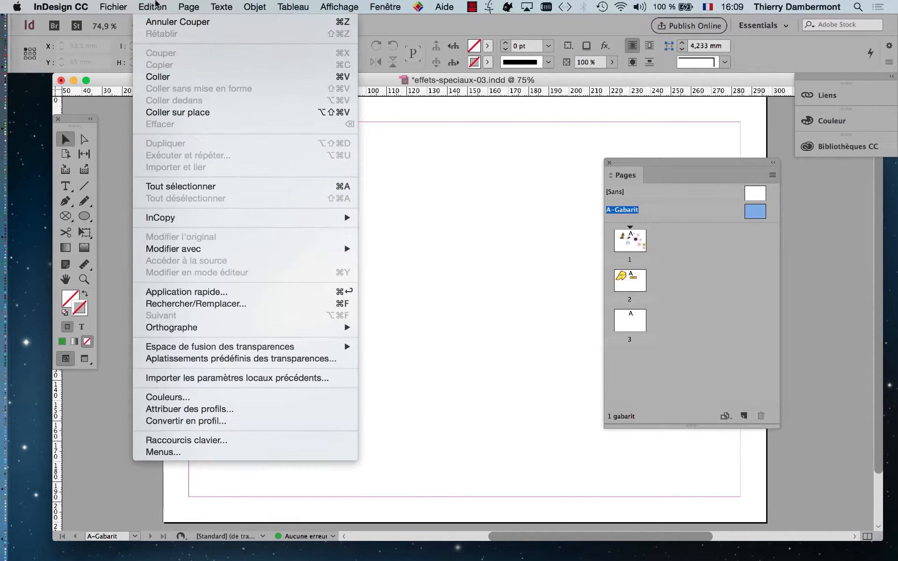
left_click(189, 113)
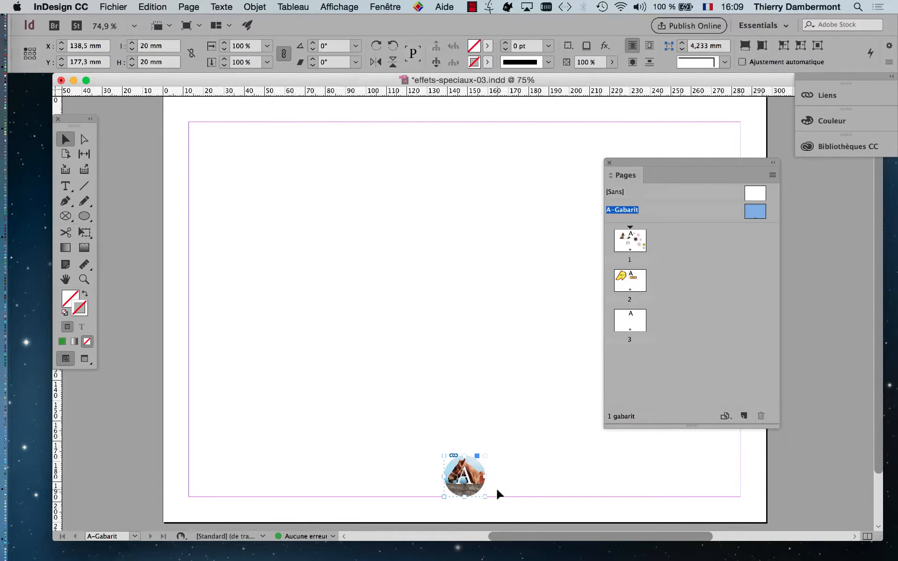
key("super+1")
key("super+equal")
key("super+equal")
key("super+equal")
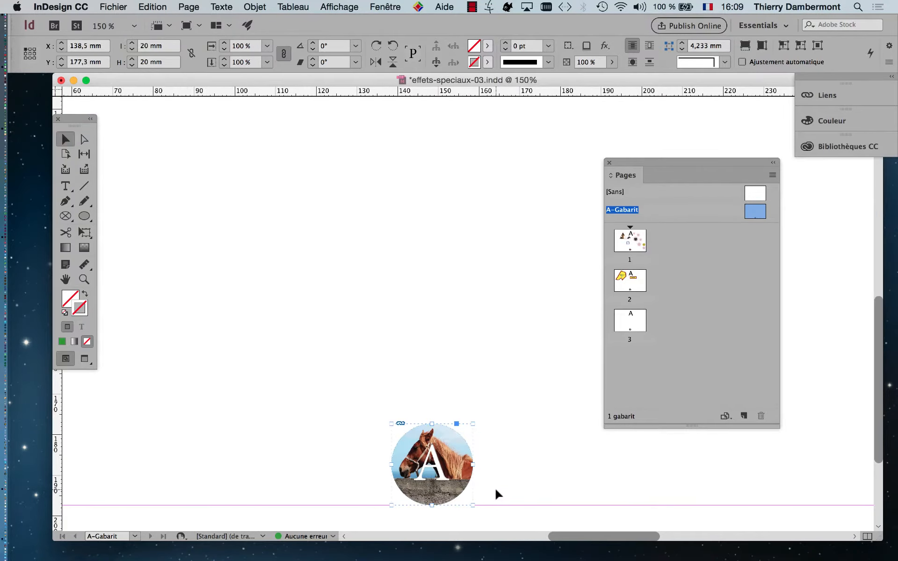
key("super+equal")
key("super+equal")
key("super+equal")
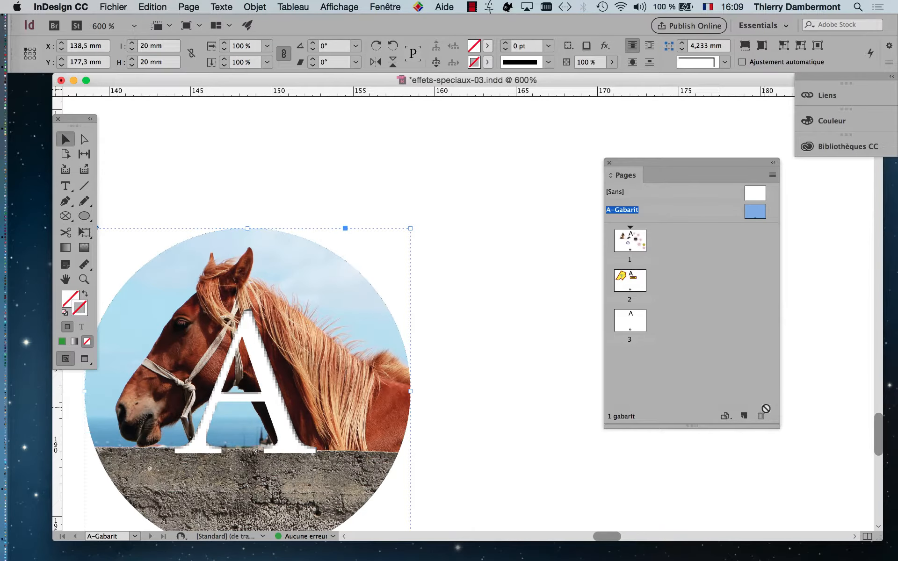
left_click_drag(779, 426, 787, 485)
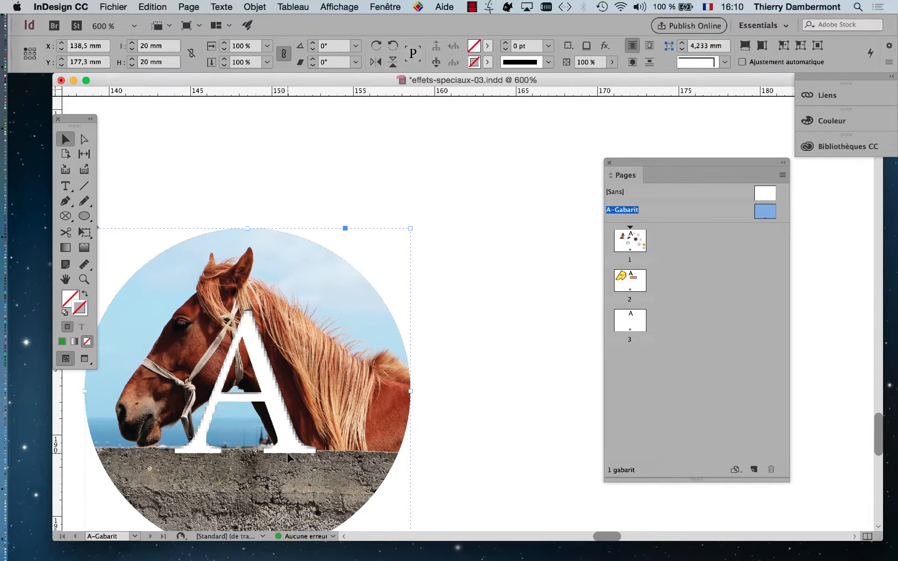
scroll(289, 458, "down", 3)
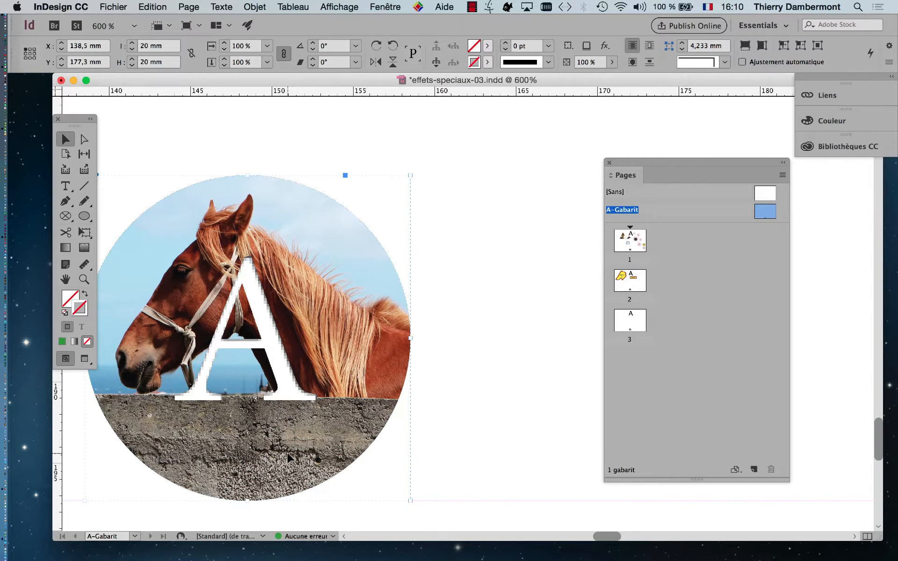
Step: Replace the badge's letter A with the Marques > Numéro de page active special character
left_click(65, 186)
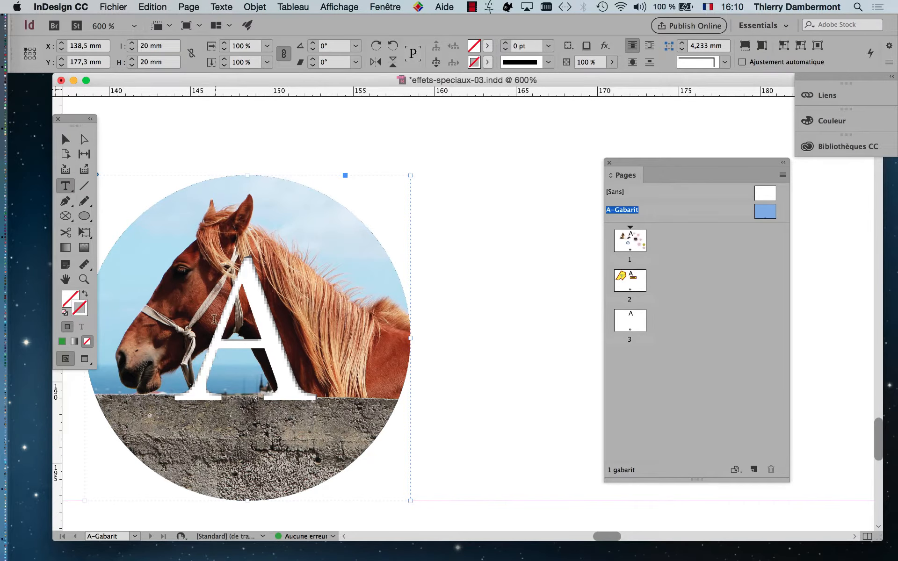
double_click(276, 326)
right_click(276, 326)
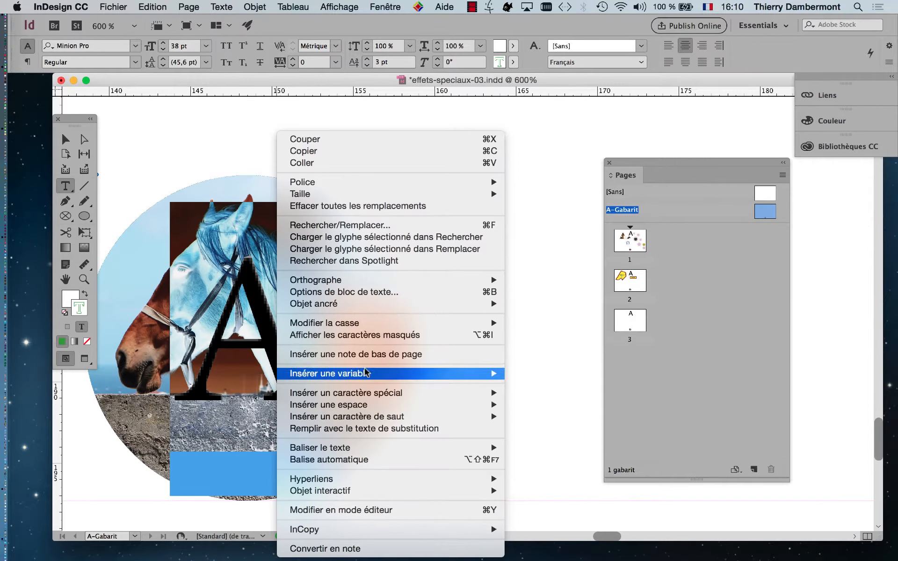
mouse_move(367, 394)
mouse_move(605, 409)
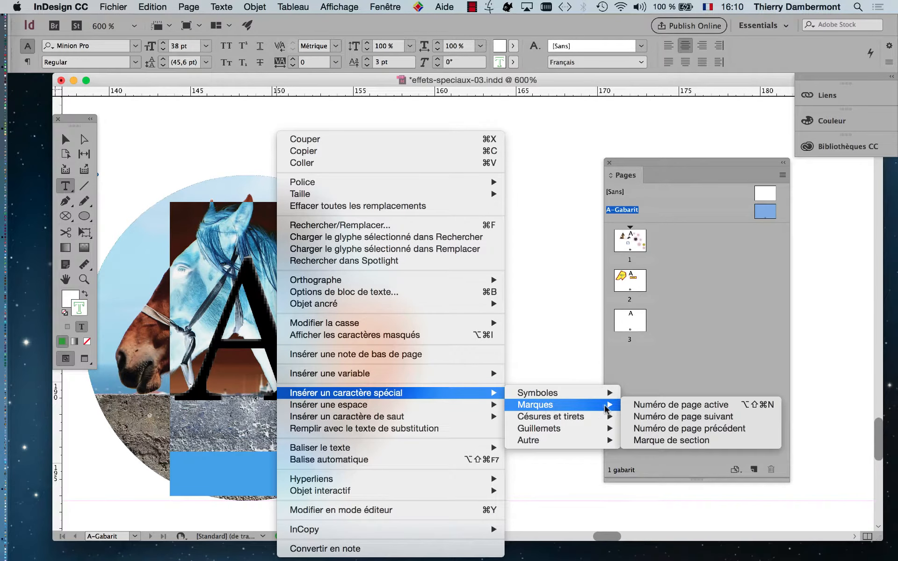
left_click(656, 409)
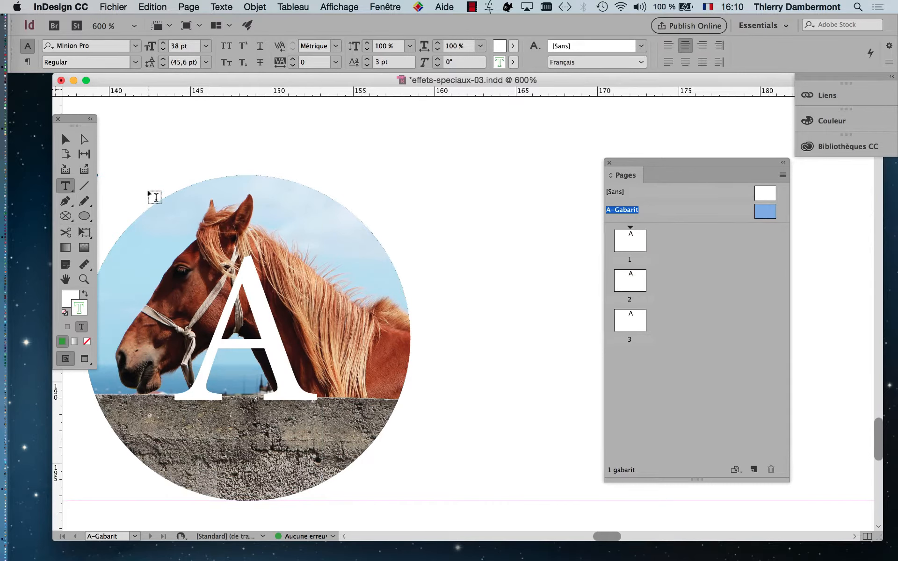
Step: Visit pages 1 and 2 to check their badges and resize the Pages panel
left_click(633, 248)
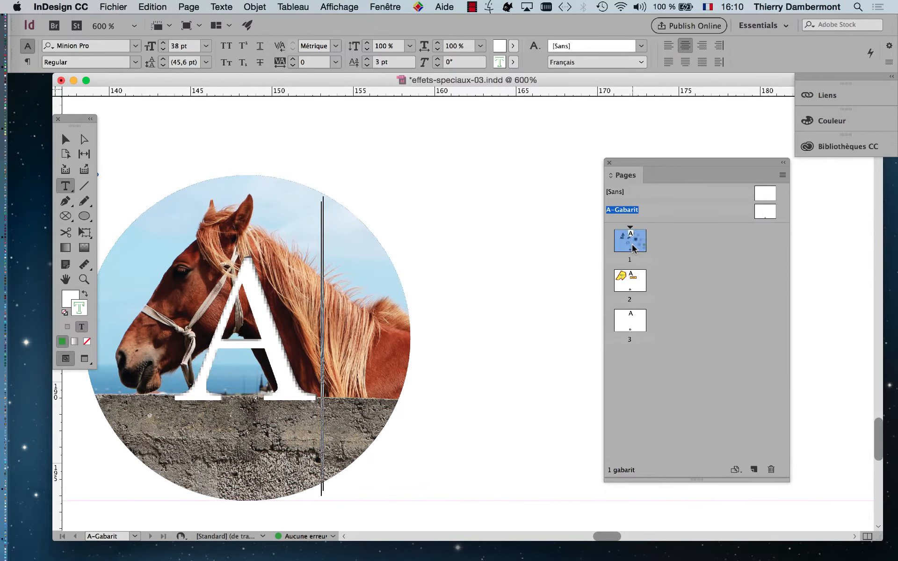
double_click(633, 248)
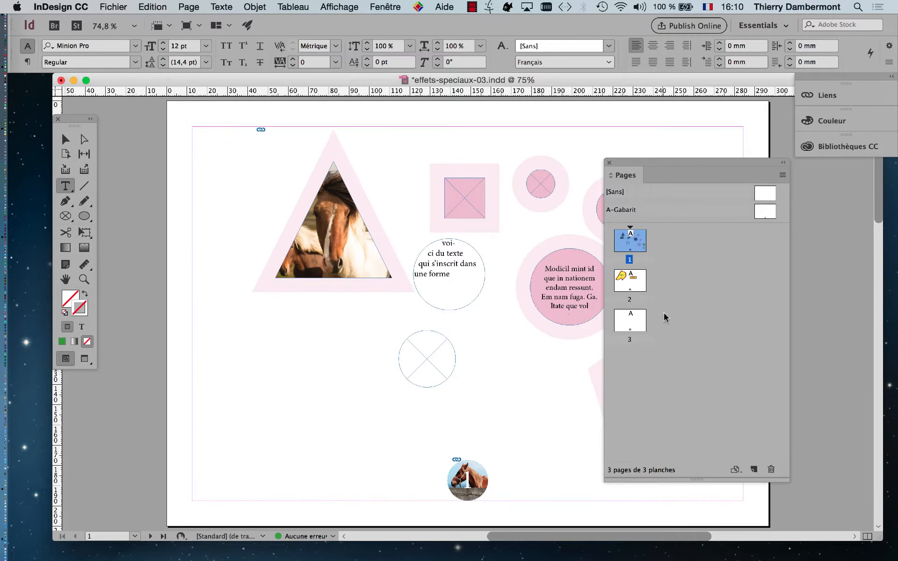
double_click(630, 280)
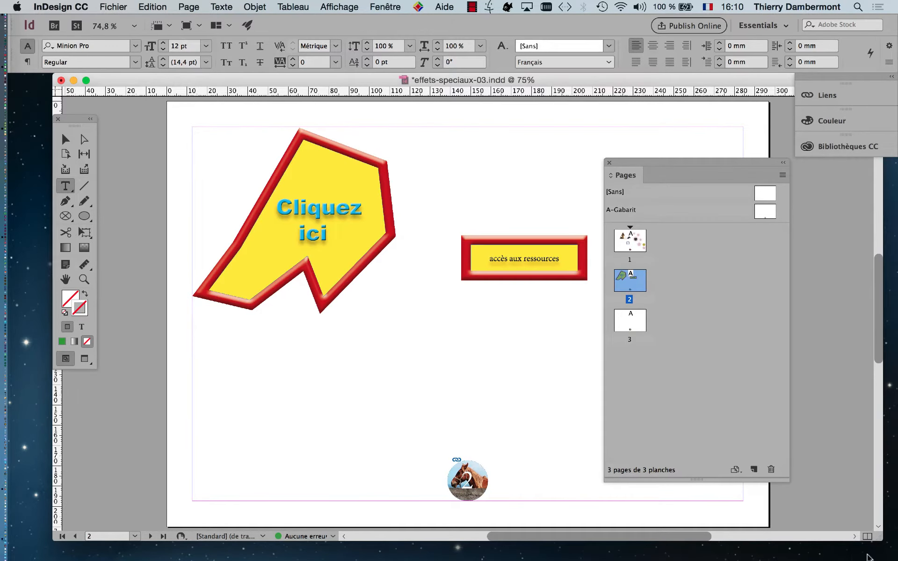
left_click_drag(878, 538, 709, 377)
scroll(465, 311, "down", 5)
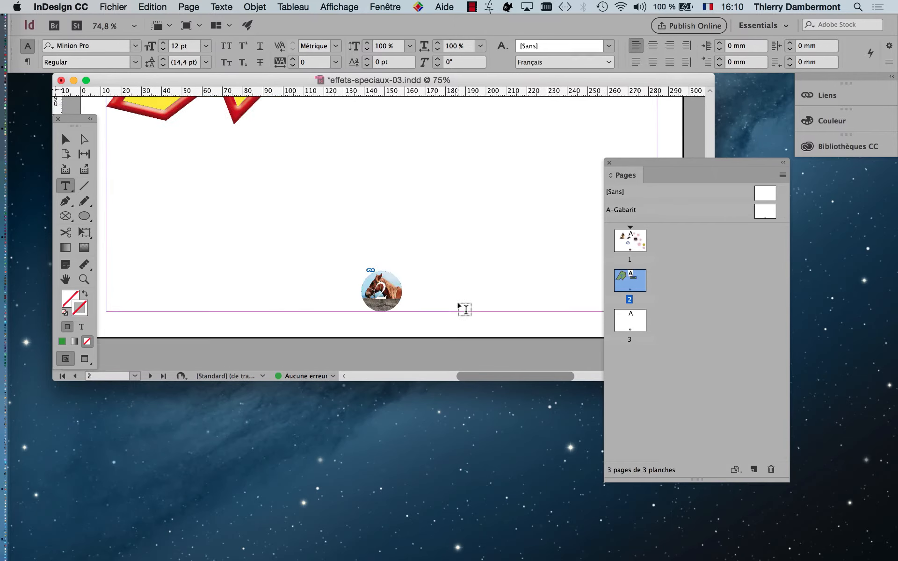
left_click(638, 314)
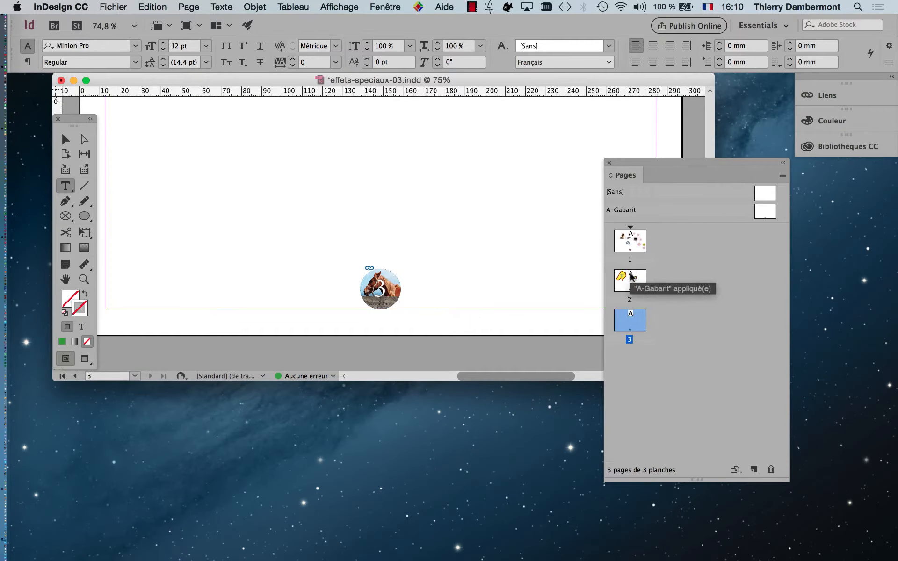
left_click(635, 285)
Step: Step through pages 1, 2 and 3 to confirm the badges read 1, 2 and 3
double_click(637, 247)
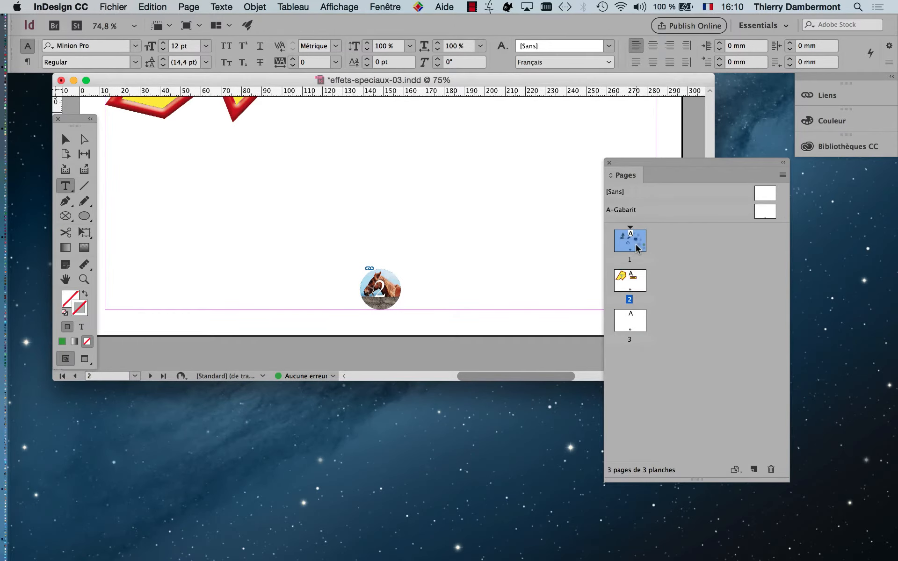
double_click(634, 281)
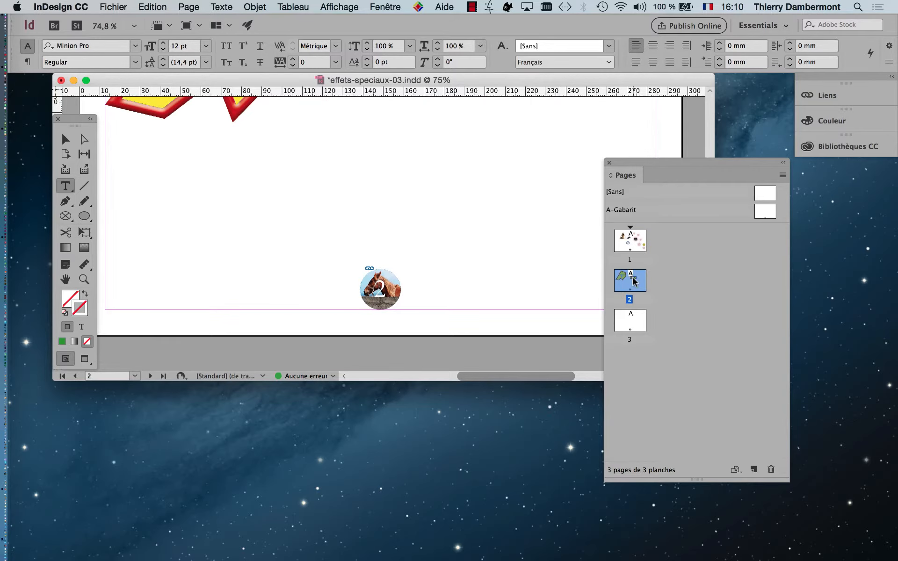
double_click(637, 319)
double_click(636, 285)
left_click(634, 242)
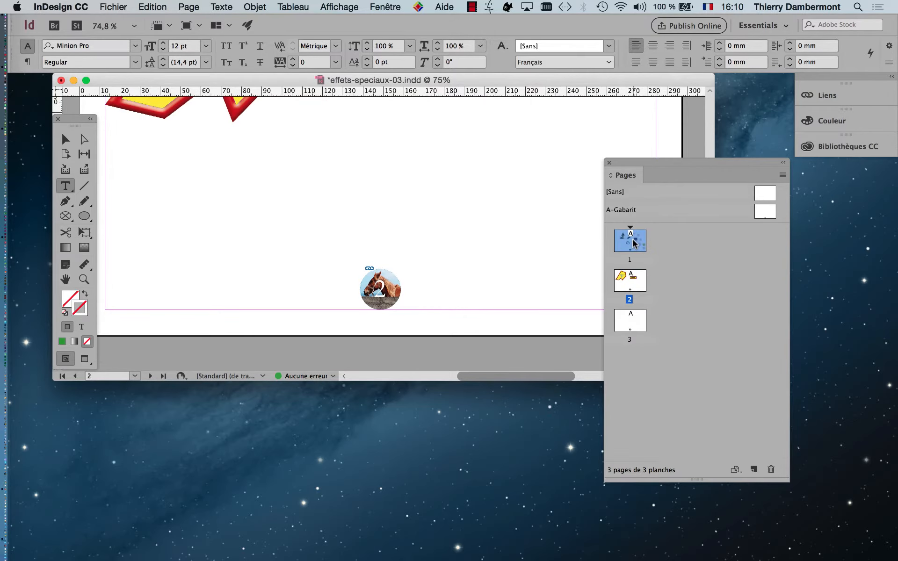
double_click(635, 244)
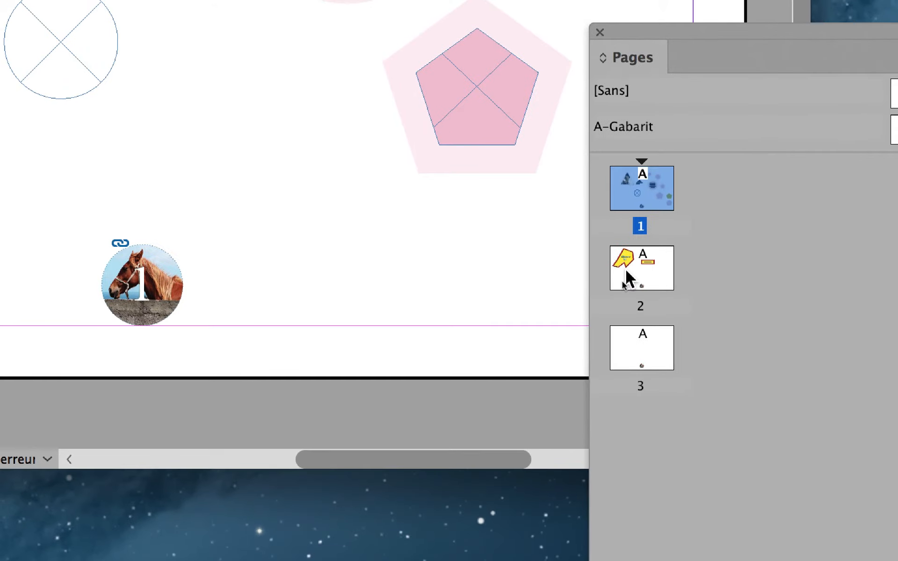
left_click(611, 316)
double_click(629, 279)
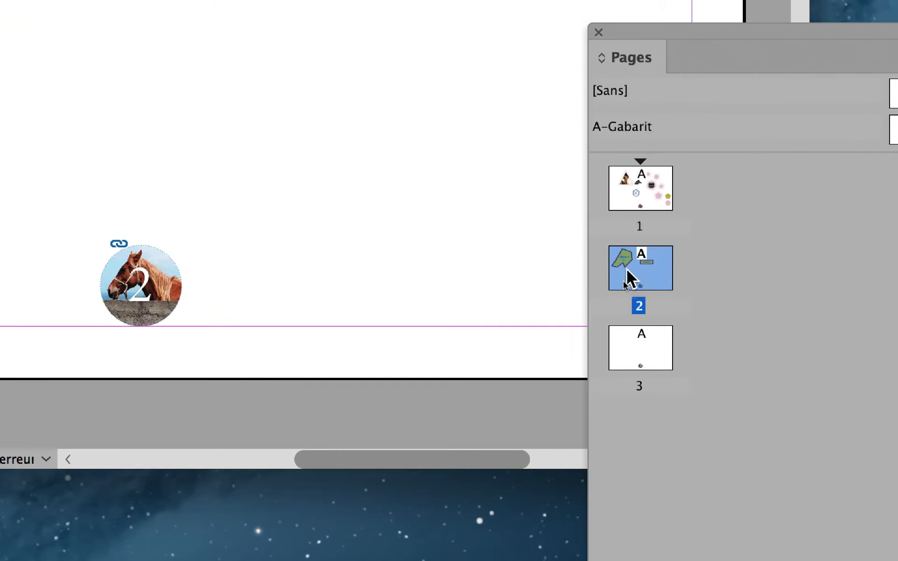
double_click(640, 358)
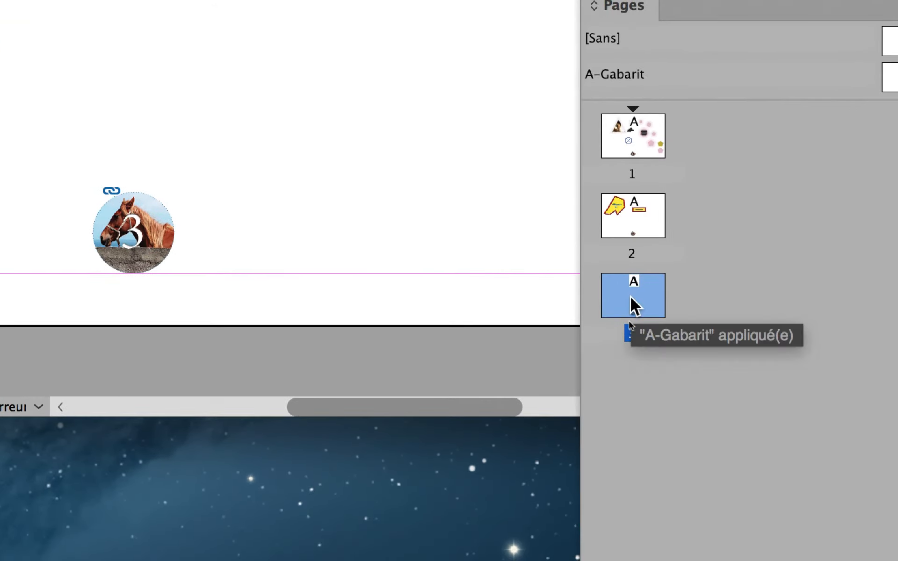